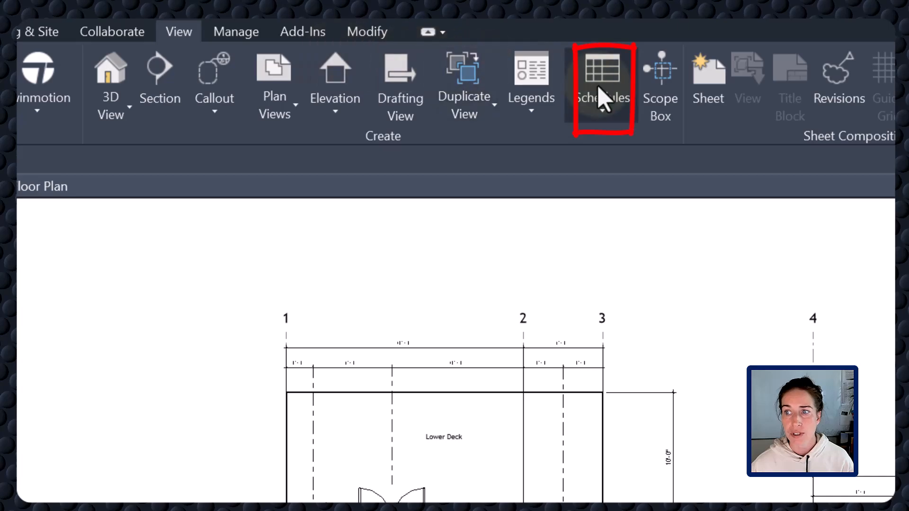
Create a new schedule named Door Schedule for the Doors category, scheduling building components in the New Construction phase.
click(611, 101)
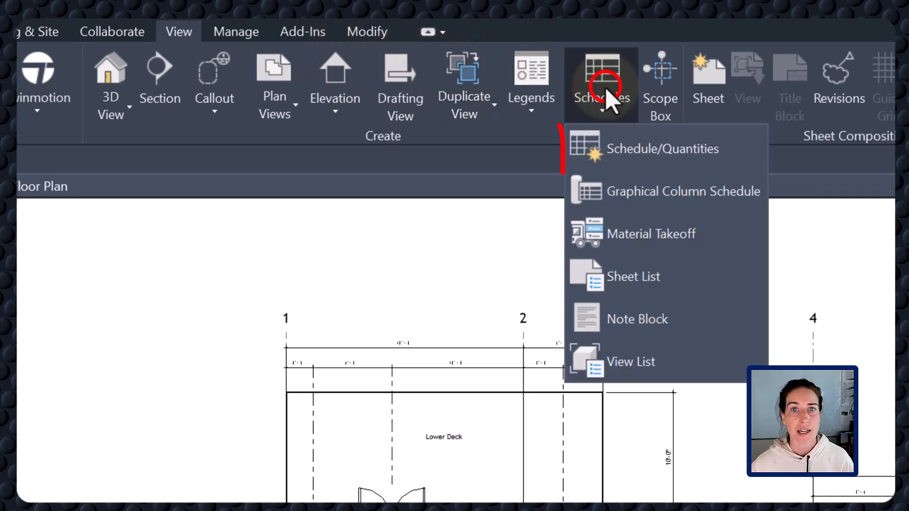
click(625, 147)
click(406, 113)
text(door)
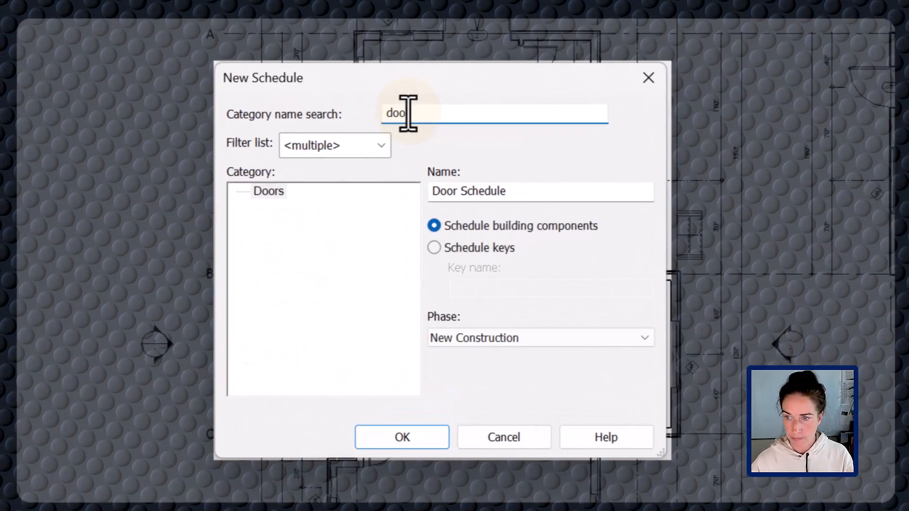
click(269, 191)
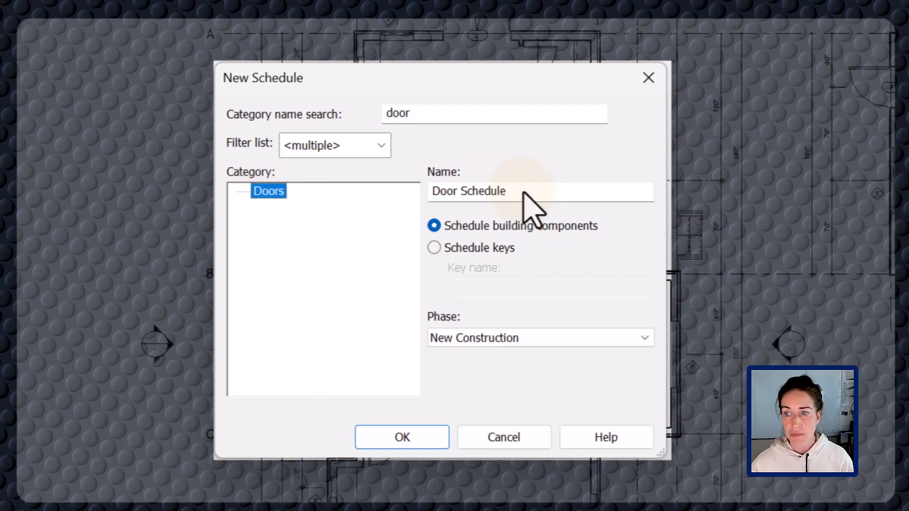
click(412, 440)
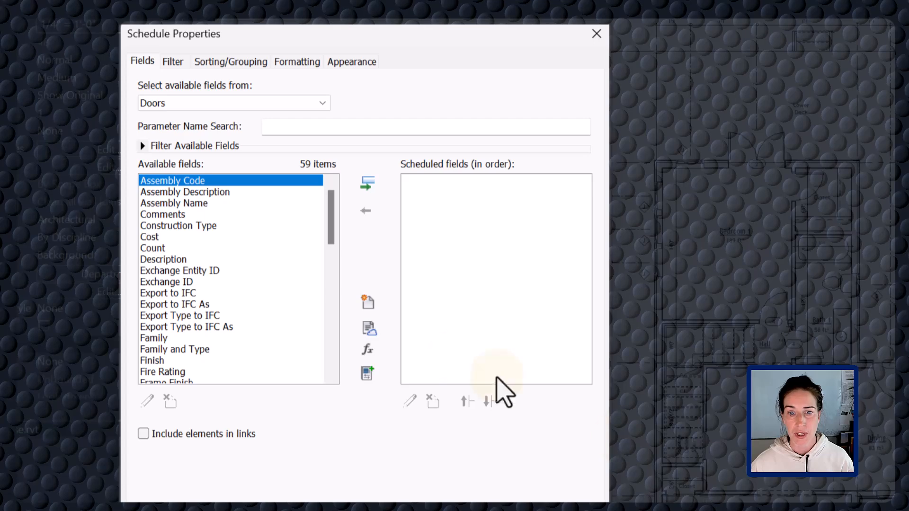
Add the Count, Function, Height, Operation, Type Mark and Width fields to the door schedule.
scroll(265, 288, down, 3)
click(265, 314)
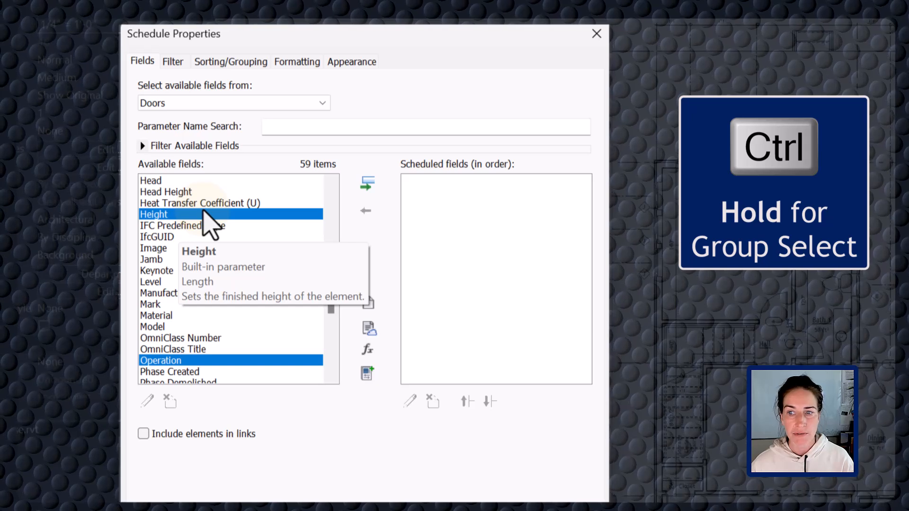
click(370, 186)
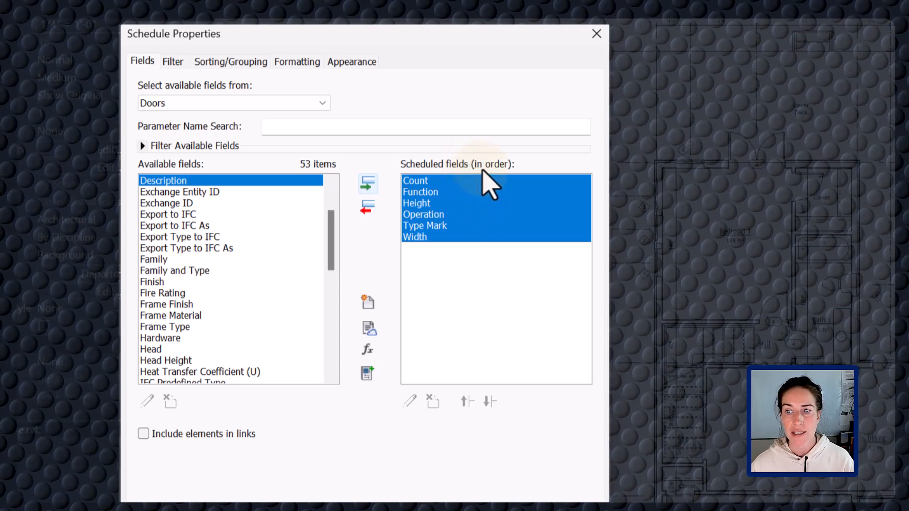
Reorder the scheduled fields as Function, Type Mark, Count, Width, Height and Operation.
click(475, 249)
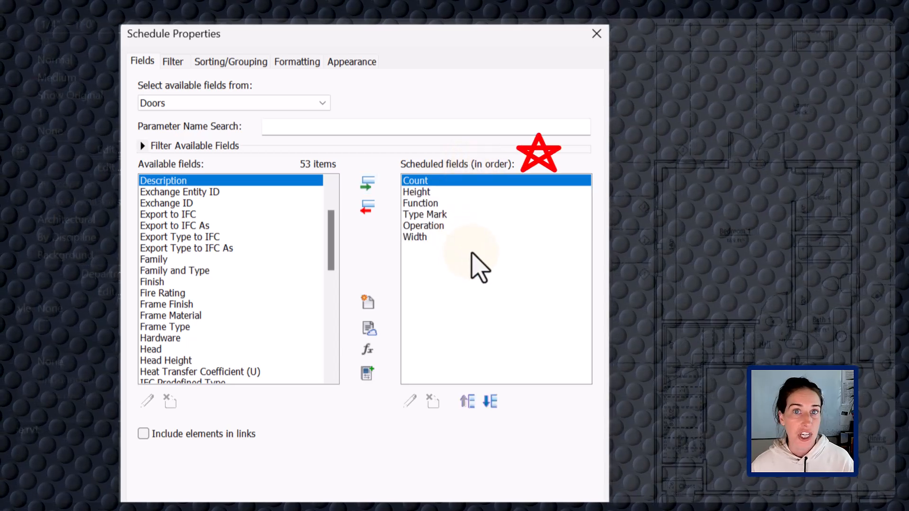
click(432, 203)
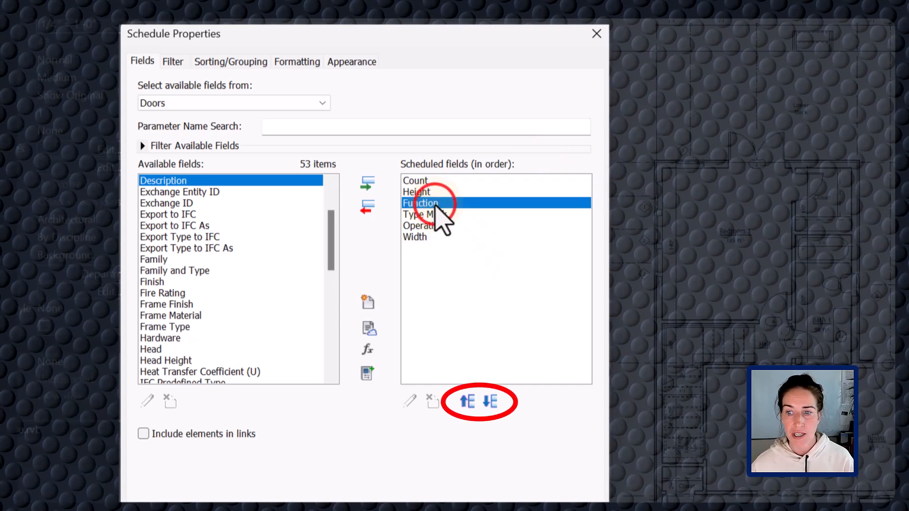
click(473, 400)
click(473, 399)
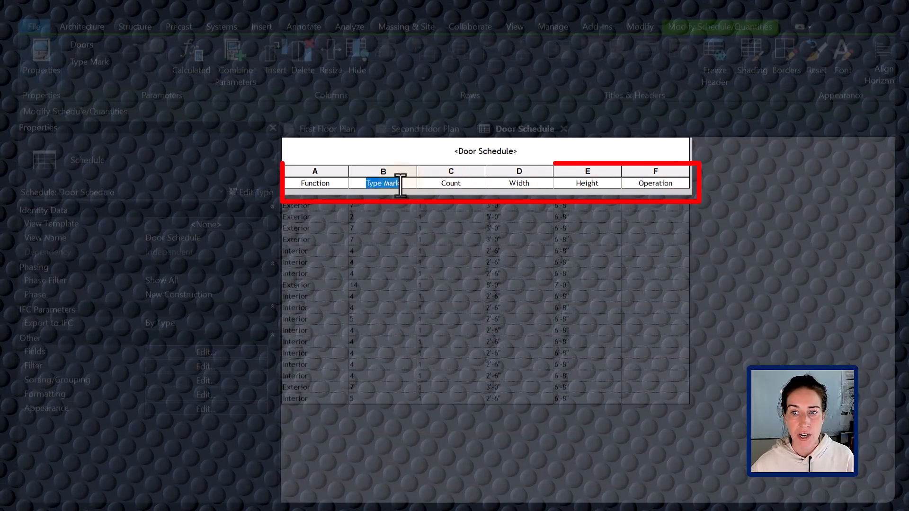
Rename the Type Mark column heading to ID and the Count column heading to Qty.
key(BackSpace)
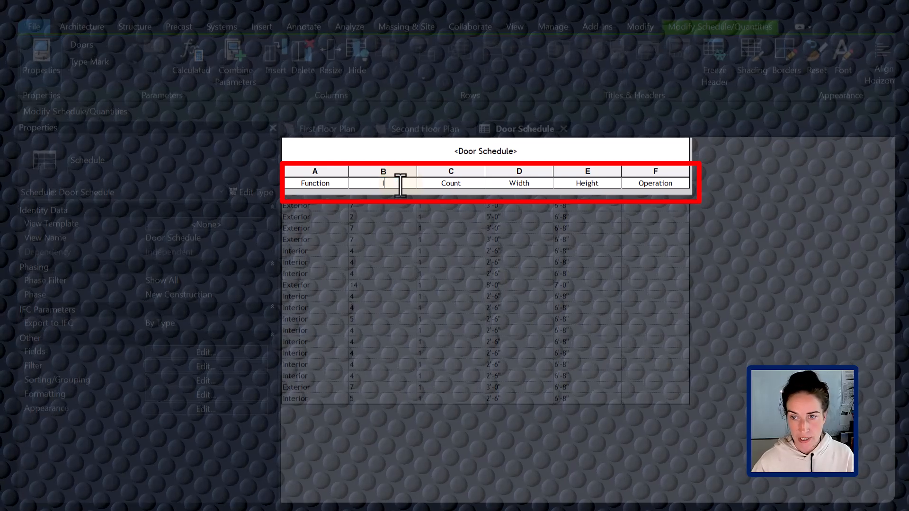
text(ID)
double_click(432, 185)
text(Qty)
Centre the contents of the ID, Qty, Width and Height columns horizontally.
click(367, 172)
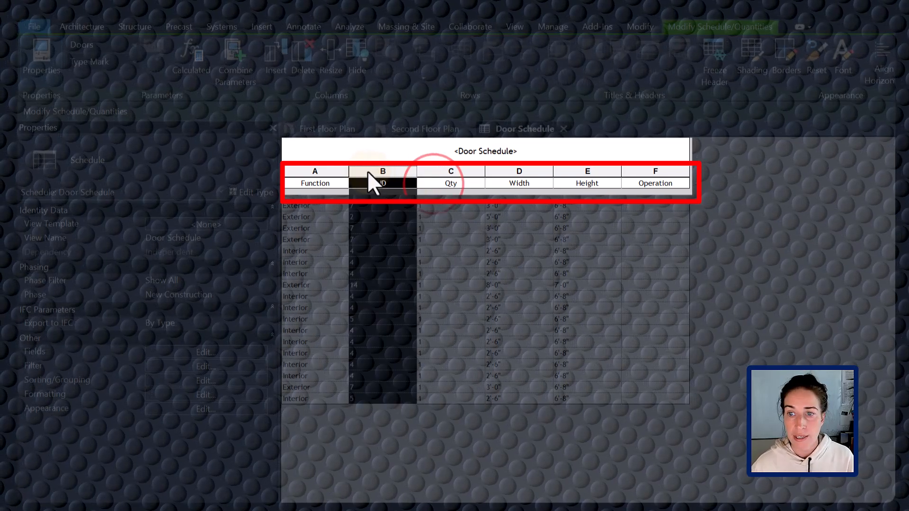
drag(365, 171, 581, 180)
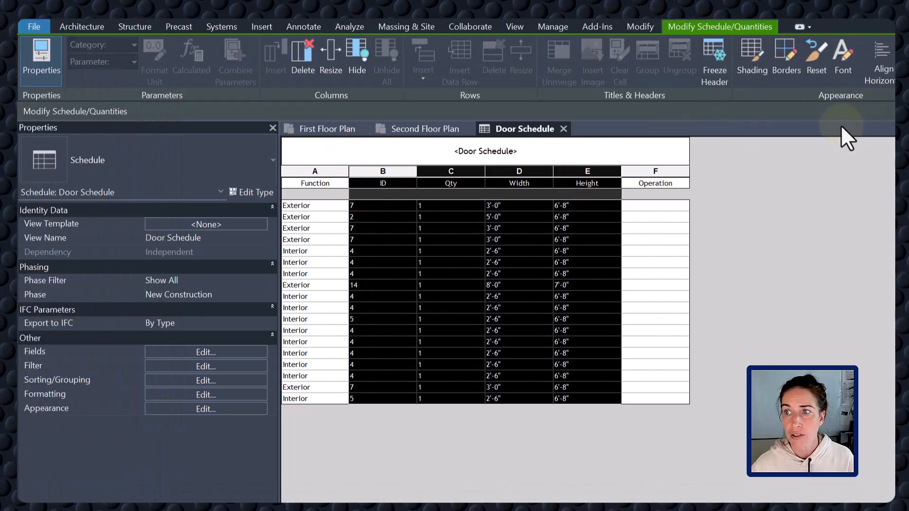
click(803, 216)
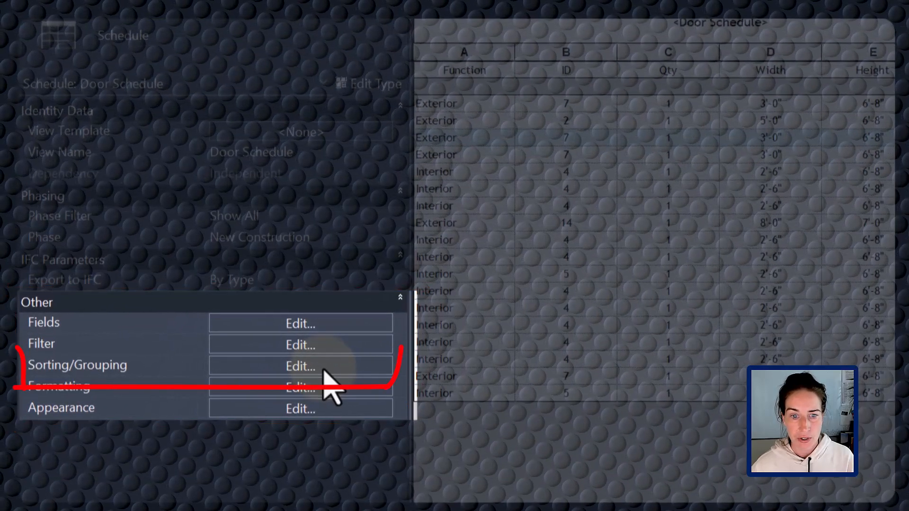
Sort the schedule ascending by Function with a header, then by Type Mark, and turn off itemizing every instance.
click(324, 369)
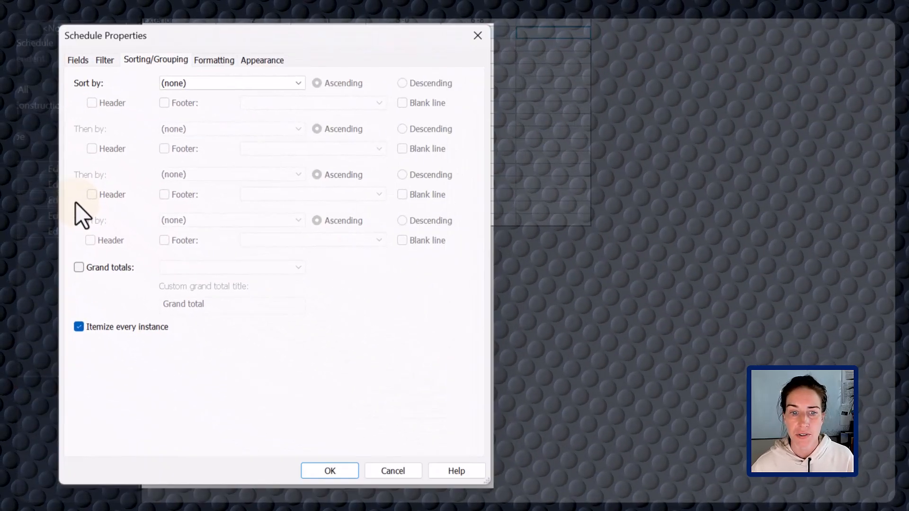
click(178, 81)
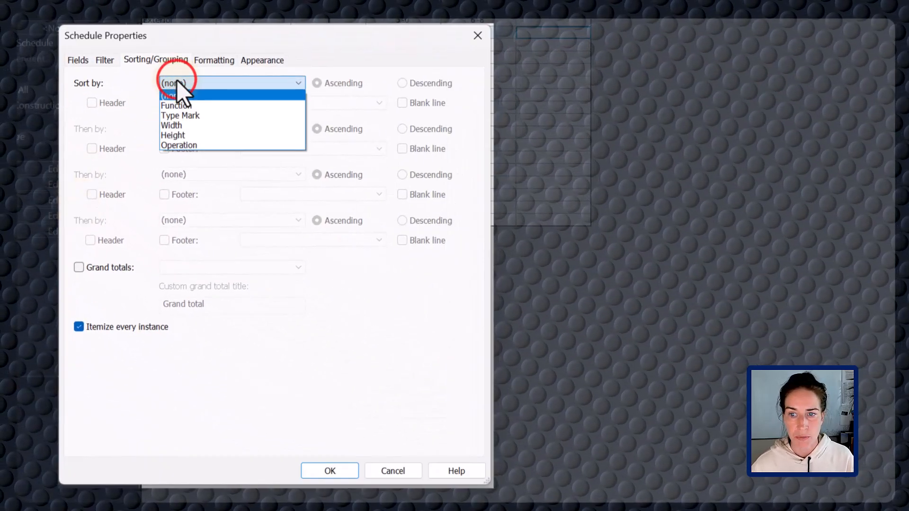
click(195, 105)
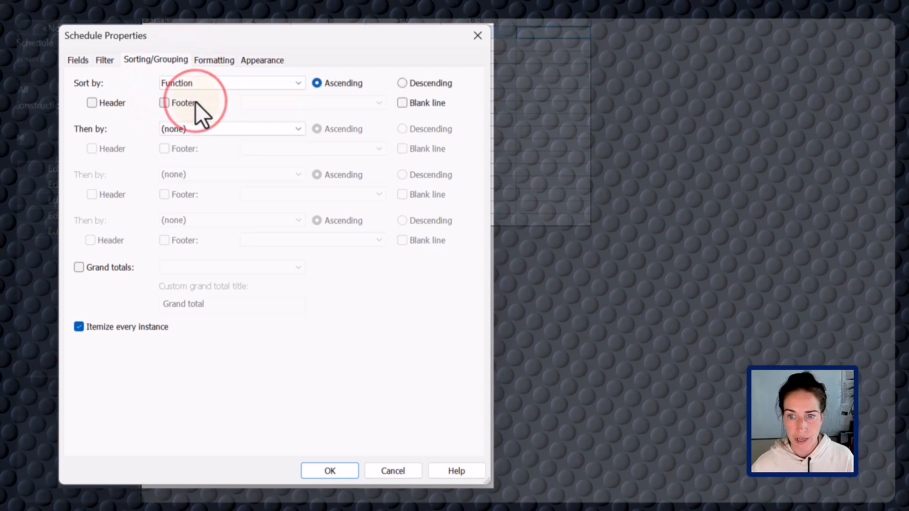
click(104, 104)
click(170, 129)
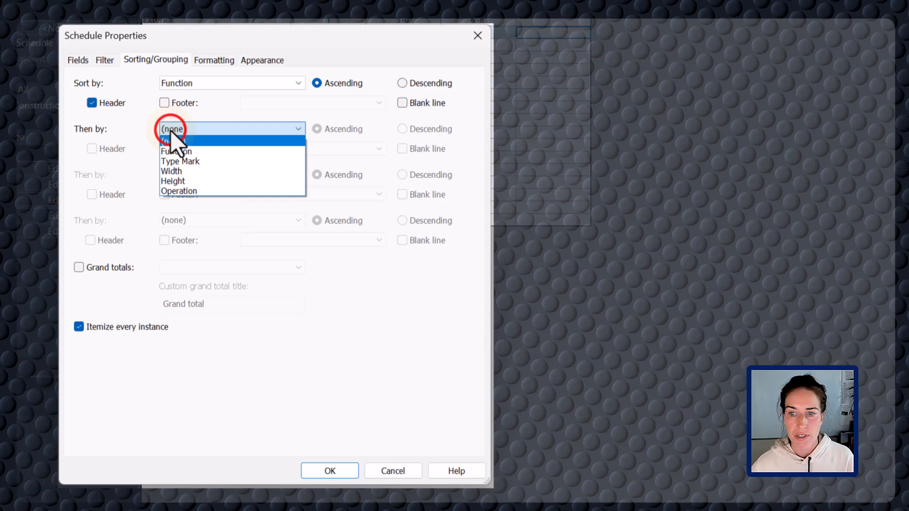
click(214, 159)
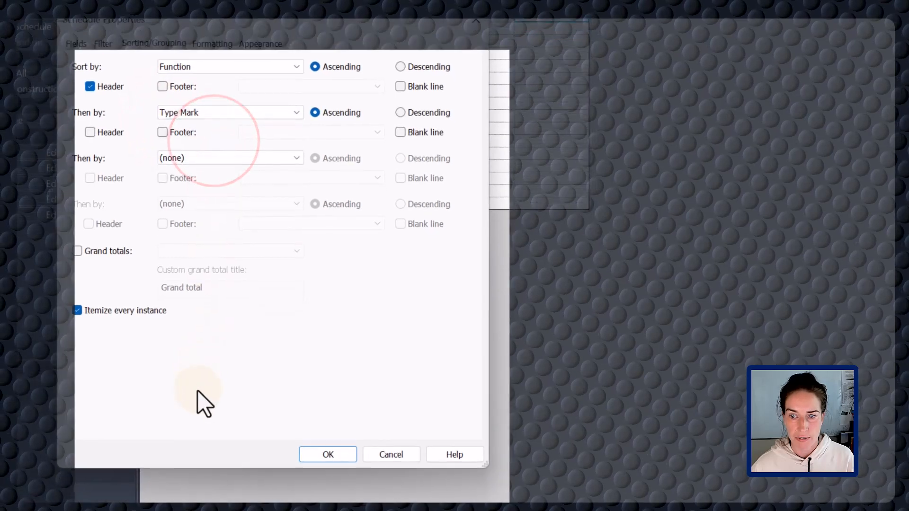
click(96, 329)
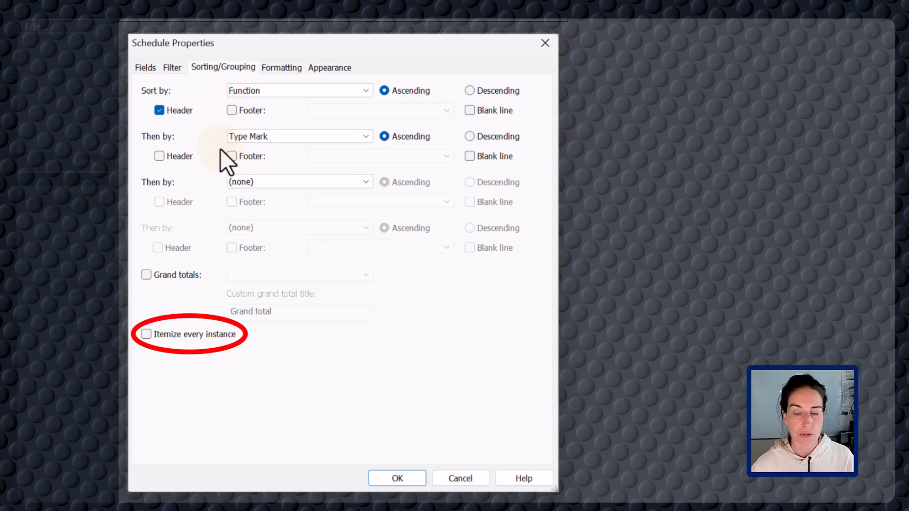
click(389, 476)
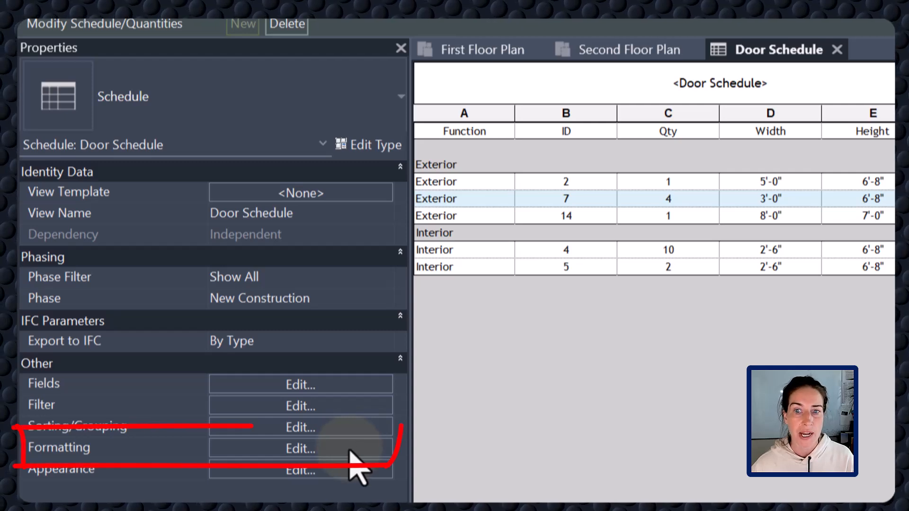
Hide the Function field in the schedule and remove the blank row before the data.
click(348, 448)
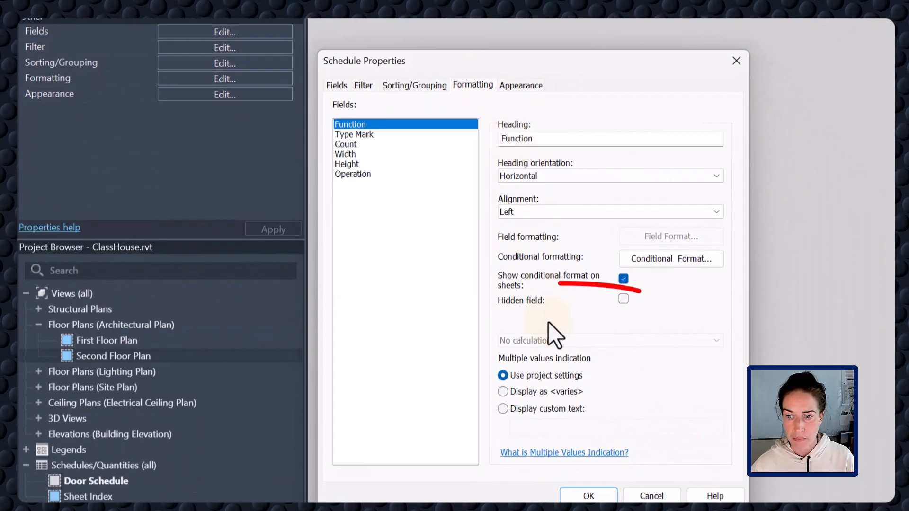
click(523, 86)
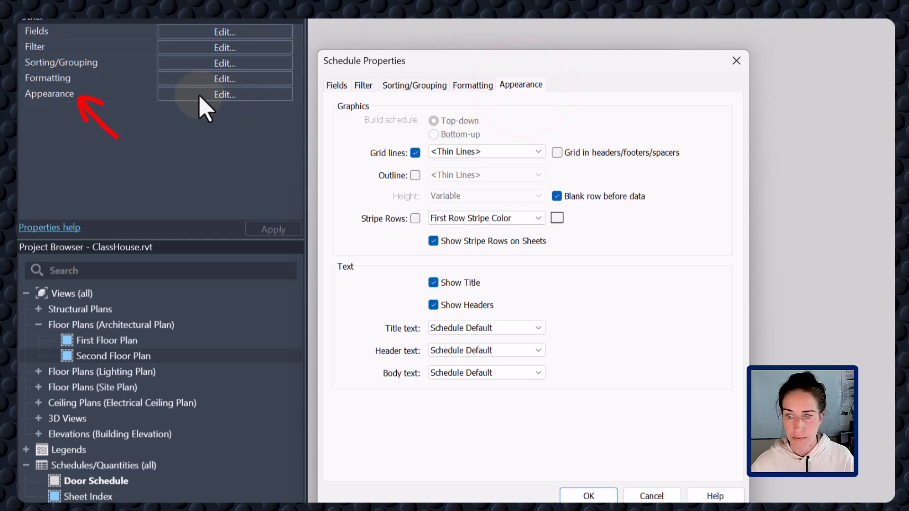
click(557, 196)
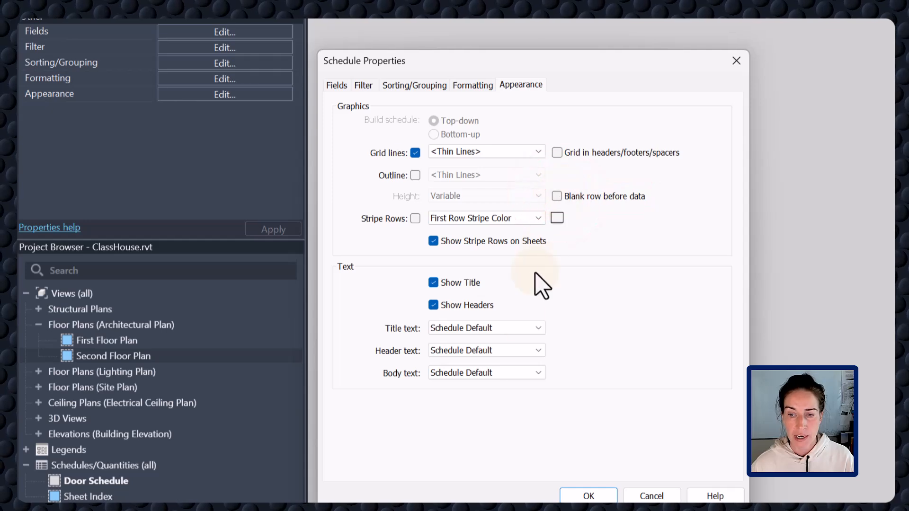
Set the schedule's title text to Schedule Headers and header text to Schedule Titles, and apply the appearance settings.
click(527, 325)
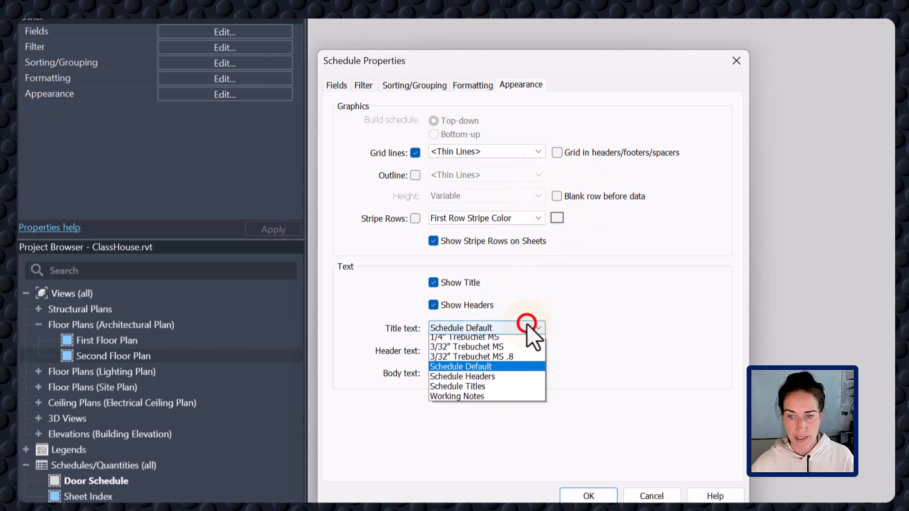
click(522, 381)
click(504, 353)
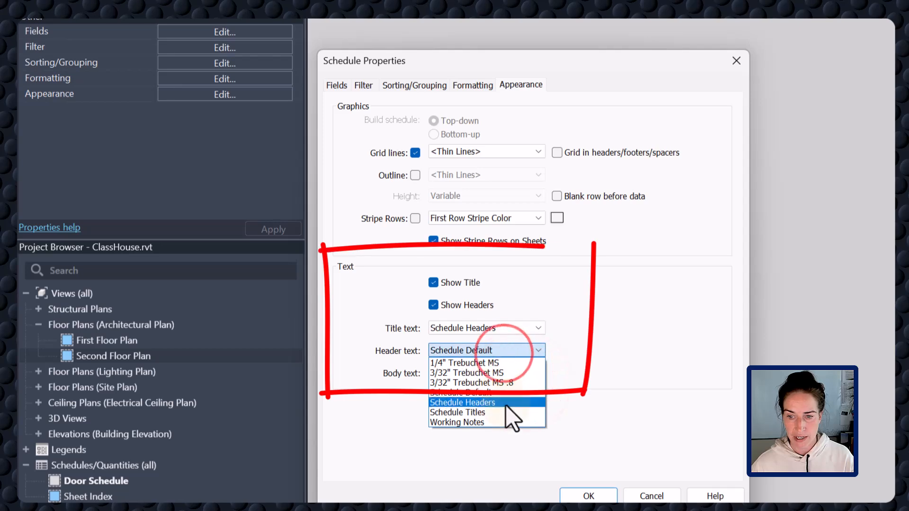
click(506, 410)
click(498, 374)
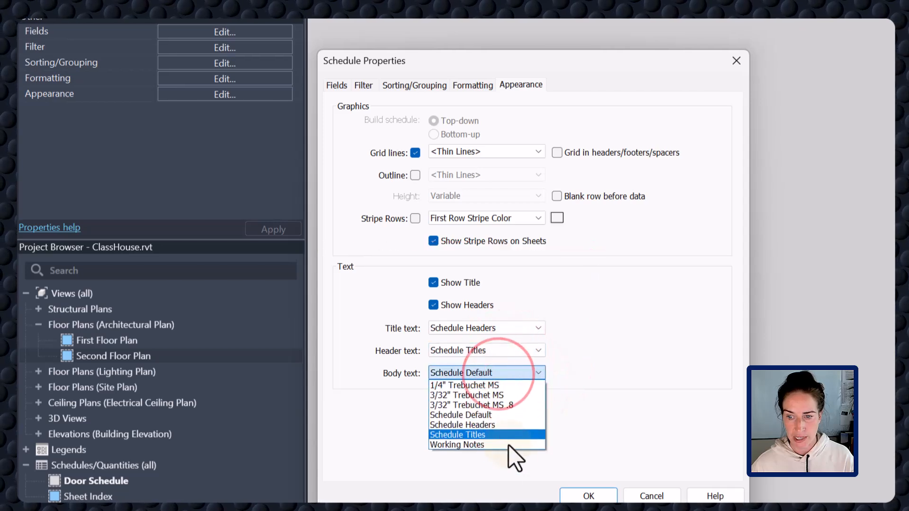
click(570, 497)
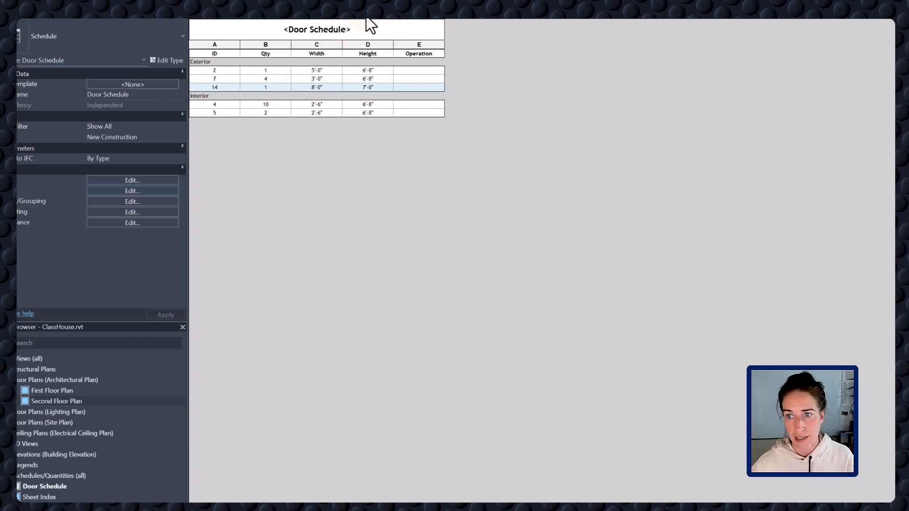
Change the type mark of the Living room's exterior door to 1 through its tag in the first floor plan.
scroll(544, 468, up, 4)
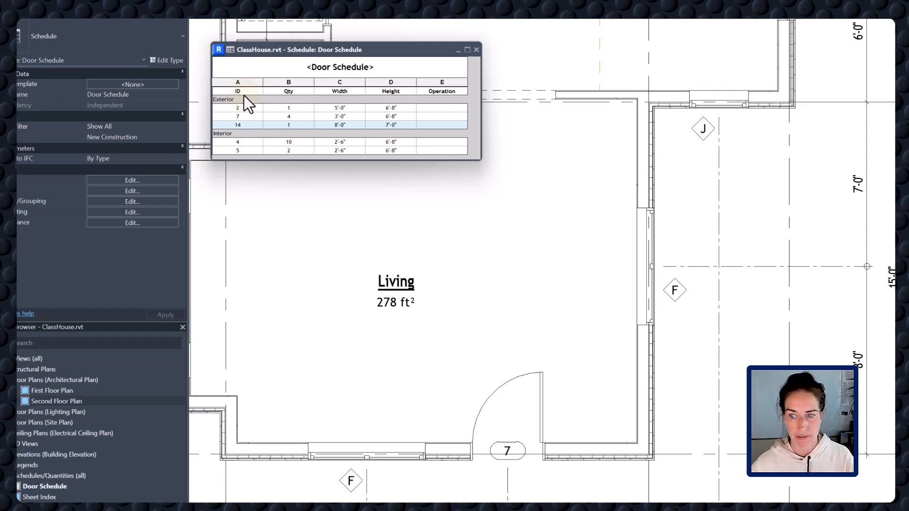
click(479, 455)
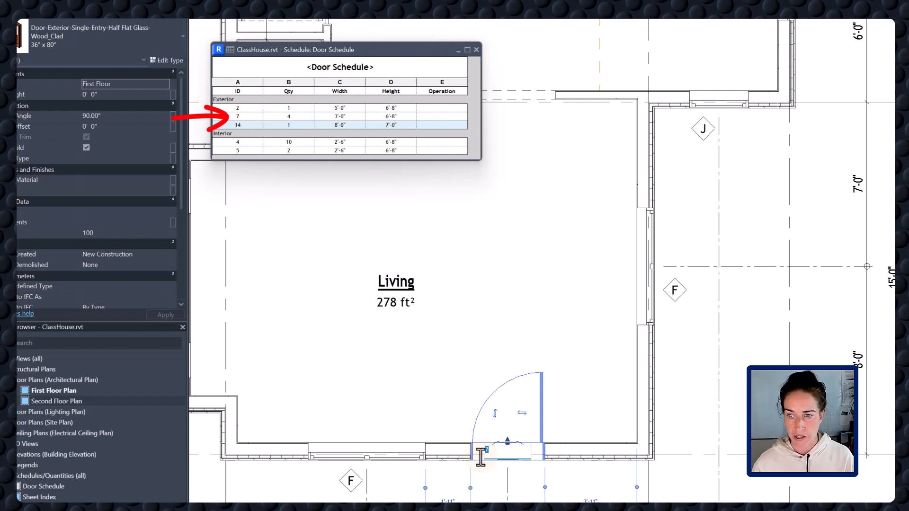
key(Return)
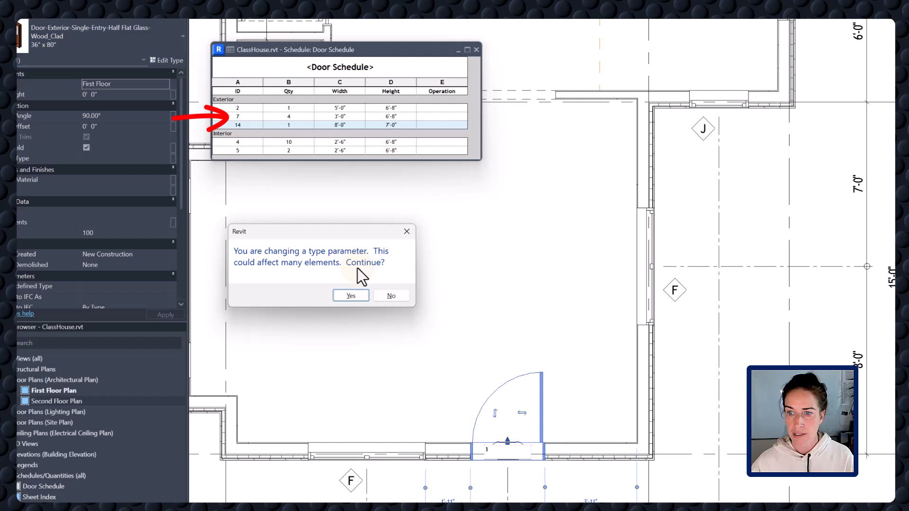
click(357, 295)
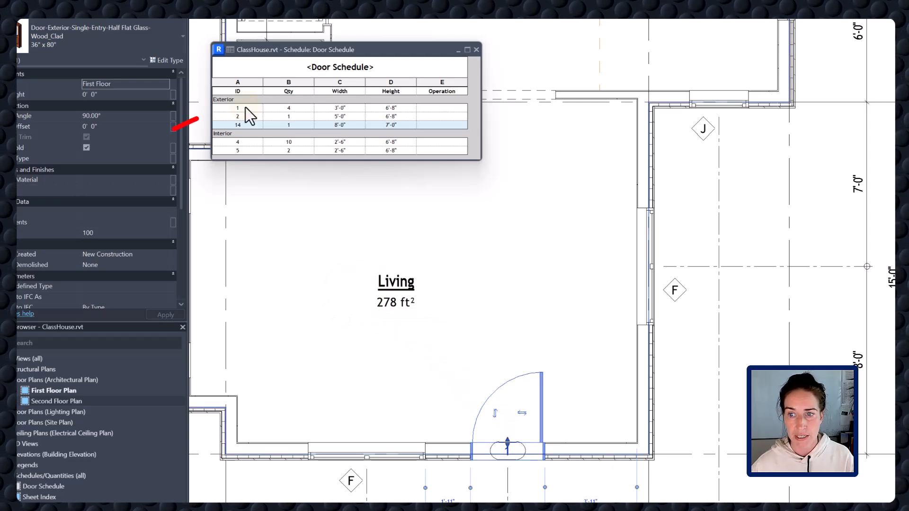
Set the ID of the 8'-0" wide garage door to 3 in the door schedule, applying it to all elements of that type.
scroll(570, 203, down, 1)
scroll(570, 202, down, 4)
middle_drag(702, 199, 637, 264)
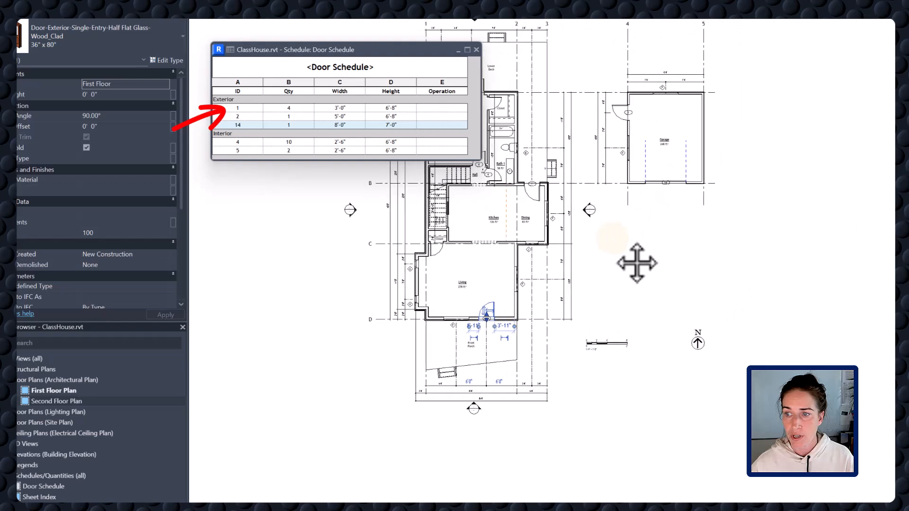
click(246, 127)
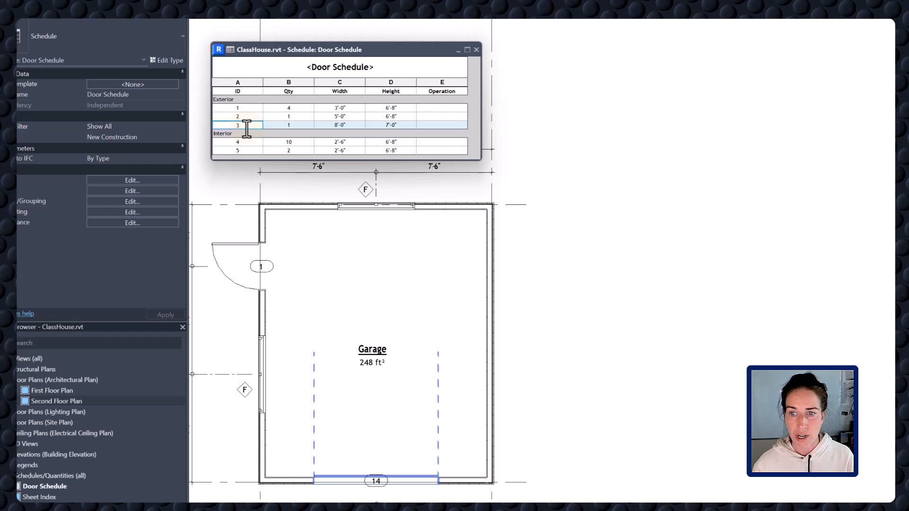
key(Return)
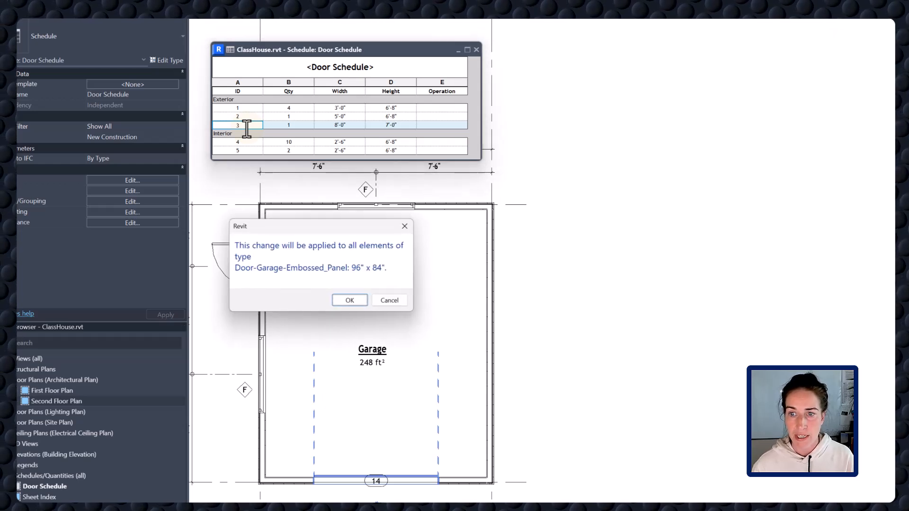
click(350, 300)
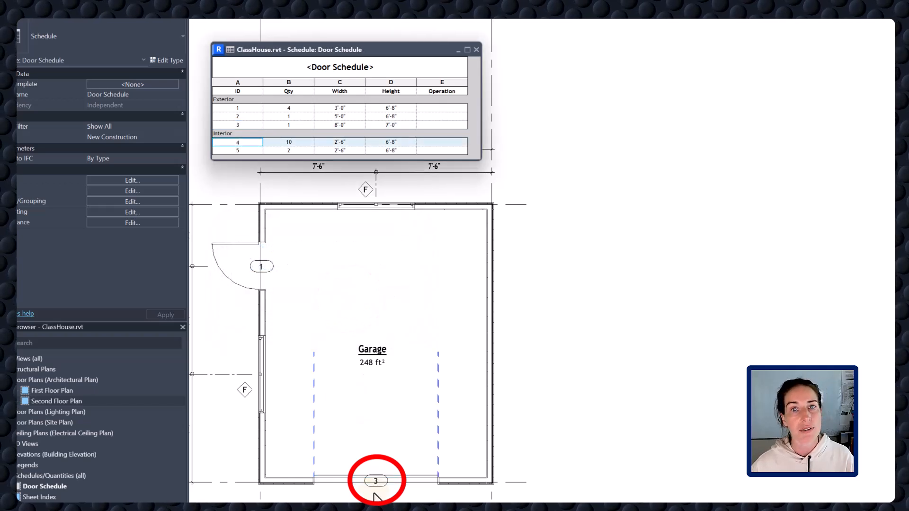
Set the Operation of door ID 1 to EXT-SWG in the door schedule, applying it to all elements of that type.
click(428, 108)
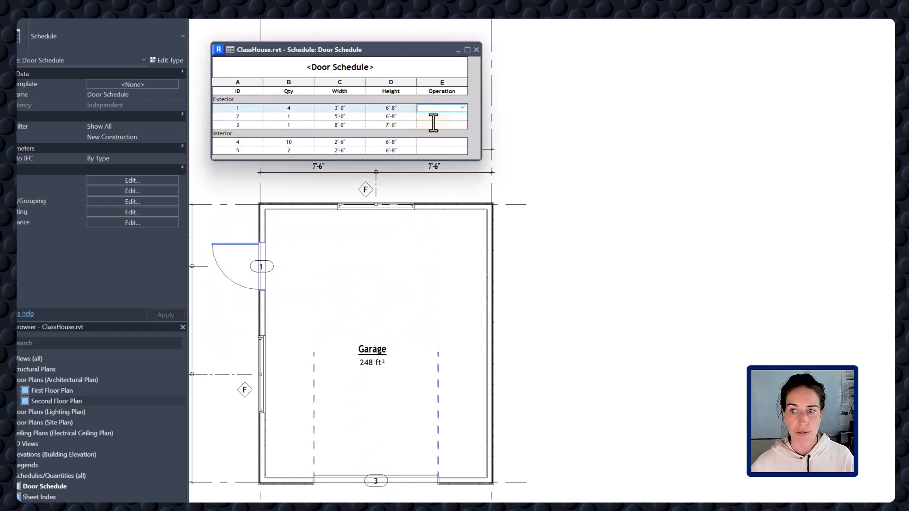
text(EXT)
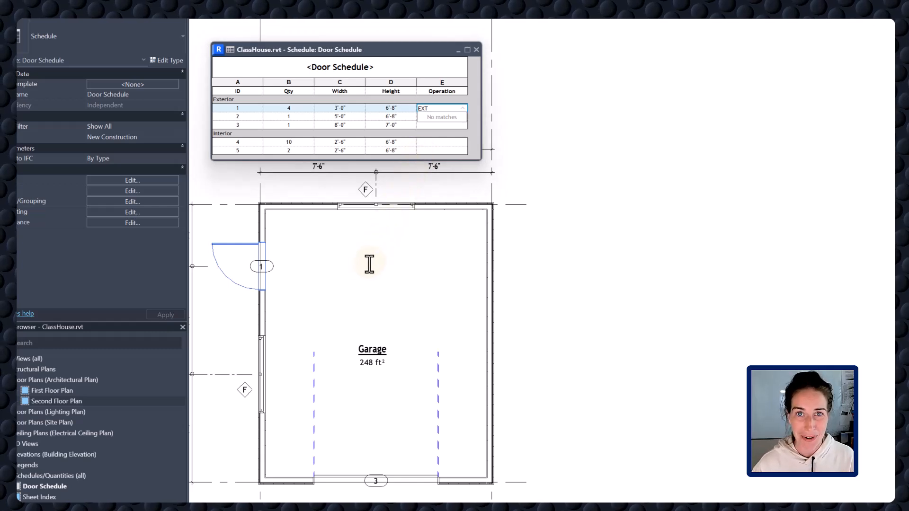
text(-SWG)
key(Return)
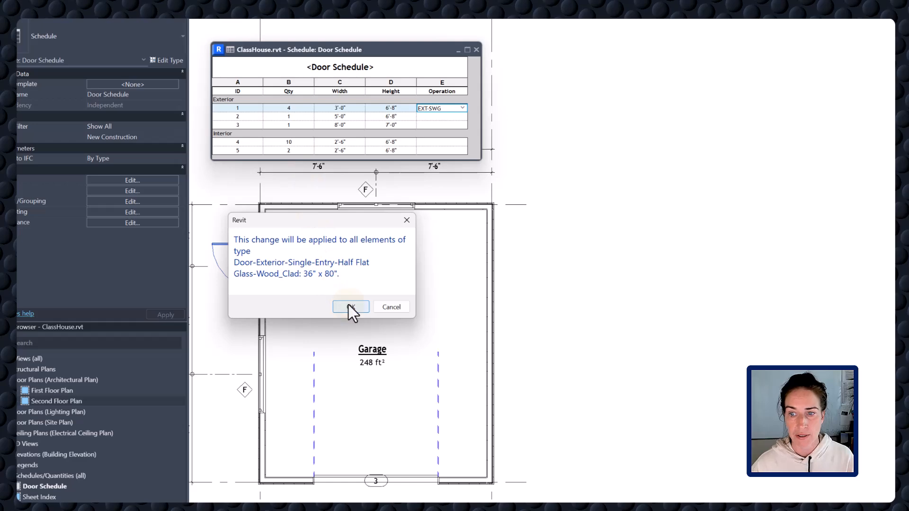
click(349, 305)
click(424, 118)
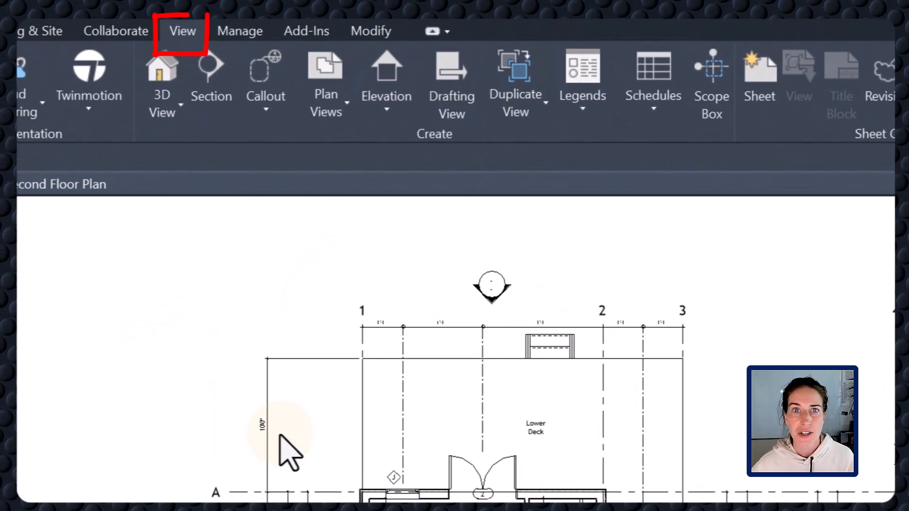
Create a schedule for the Windows category with the fields Type Mark, Count, Width, Height and Operation, in that order.
click(655, 114)
click(681, 149)
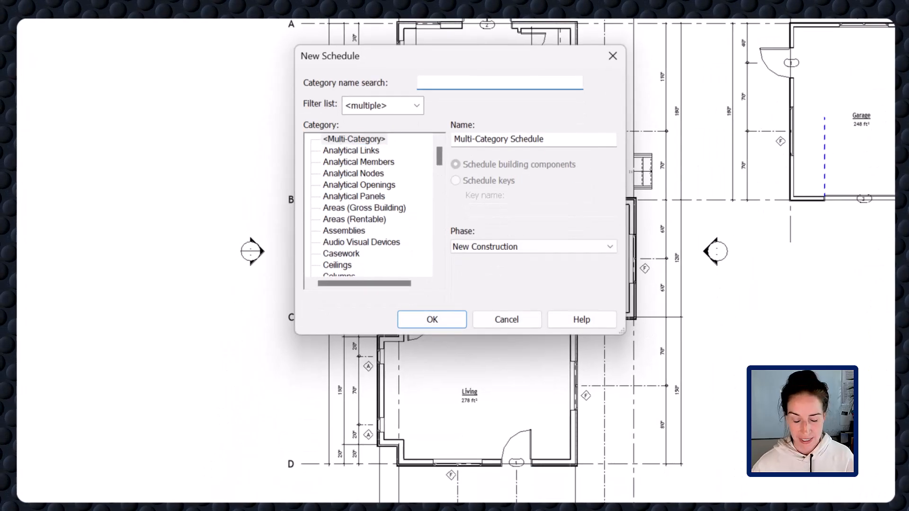
text(win)
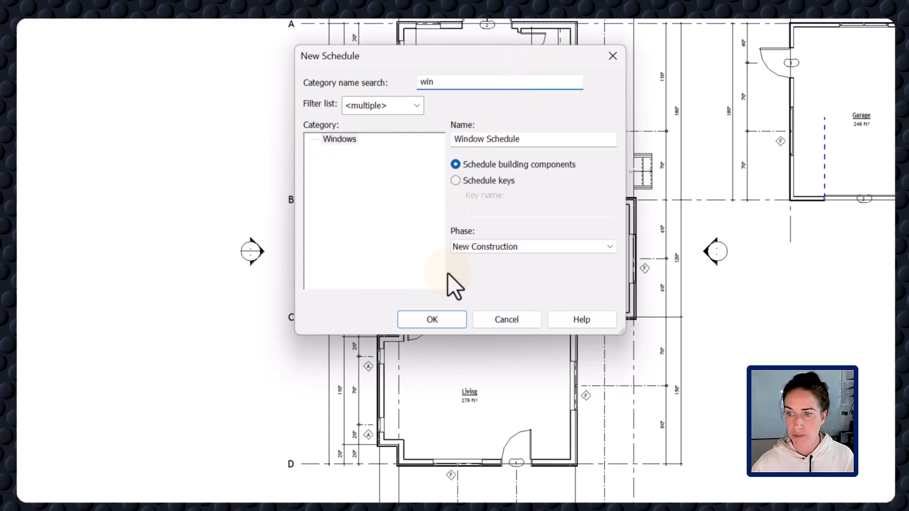
click(431, 320)
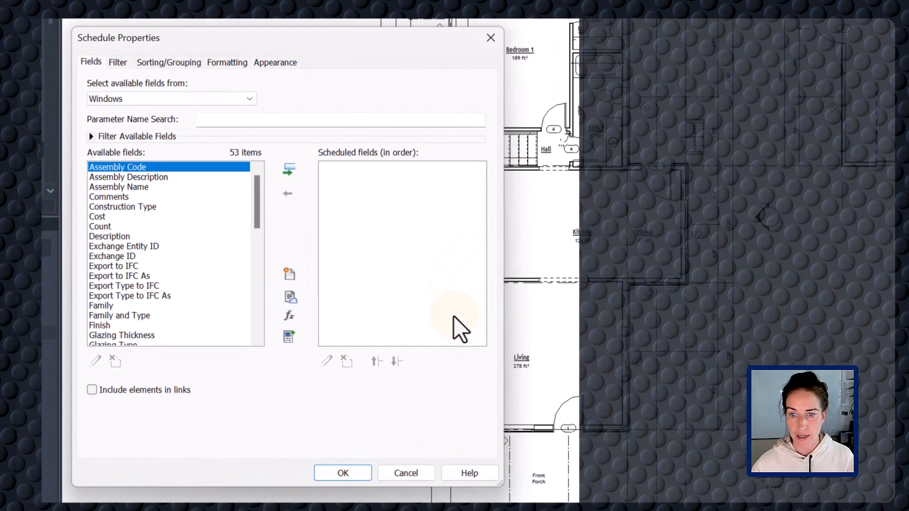
click(378, 361)
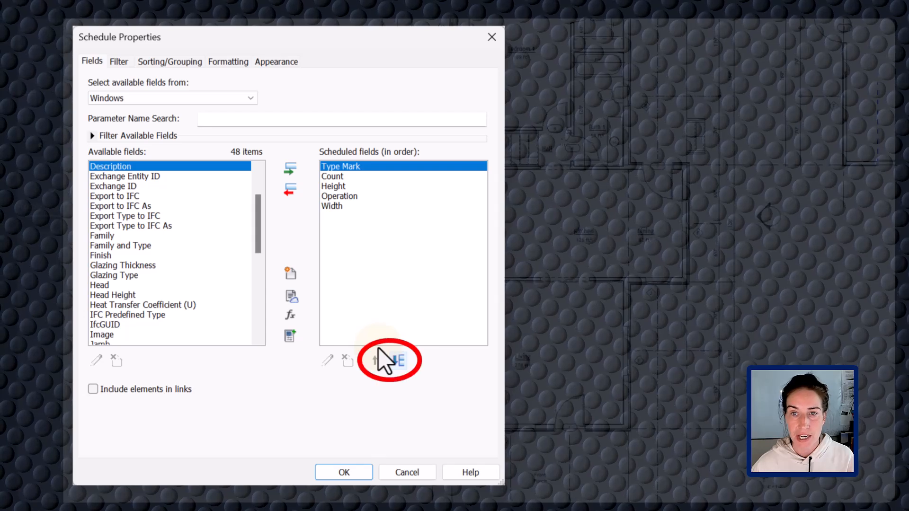
click(378, 349)
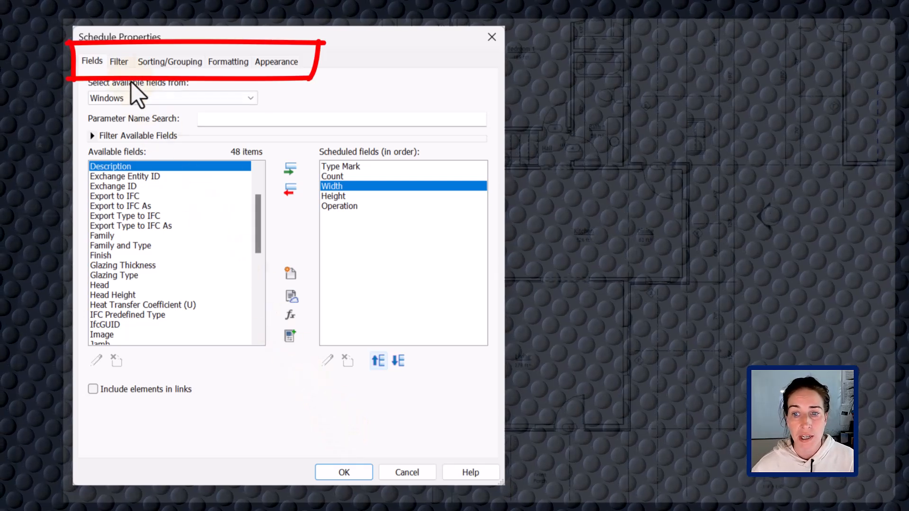
Sort the window schedule by Type Mark and turn off itemizing every instance.
click(152, 63)
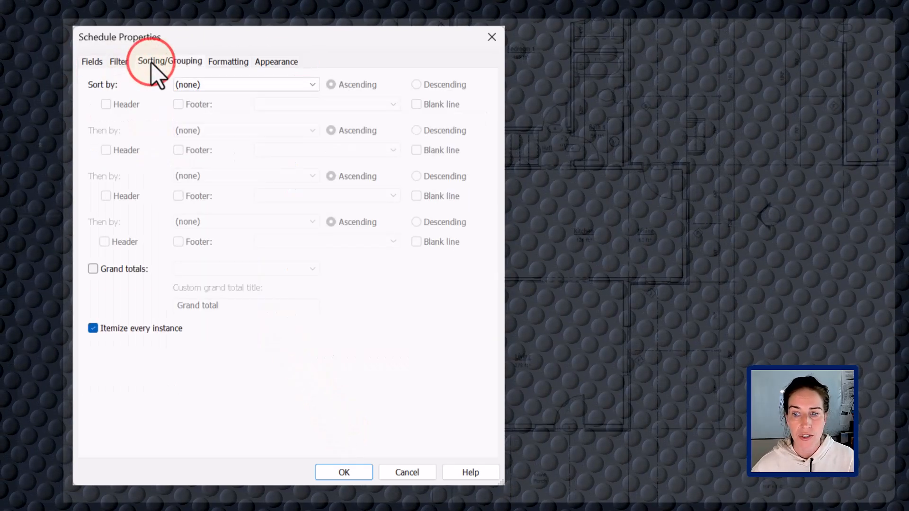
click(191, 84)
click(203, 103)
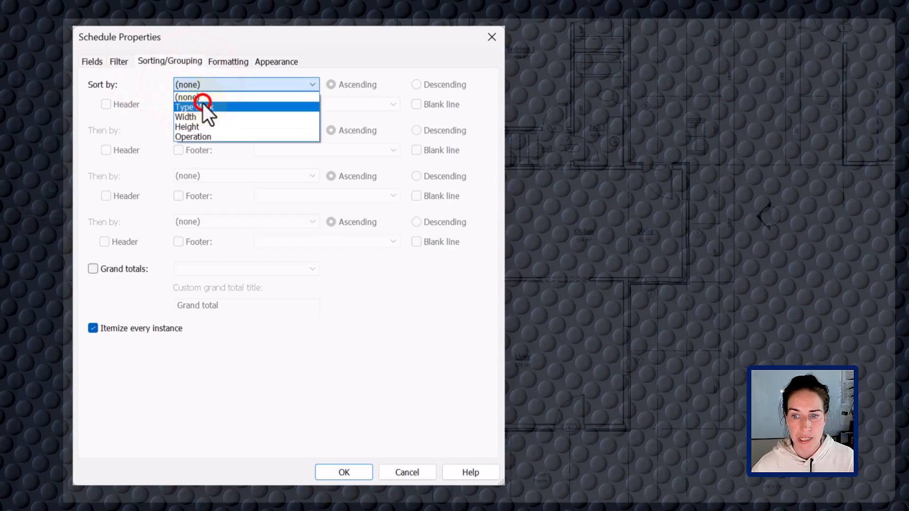
click(119, 329)
Remove the window schedule's blank row before data, set its title text to Schedule Titles, and apply the schedule properties.
click(277, 61)
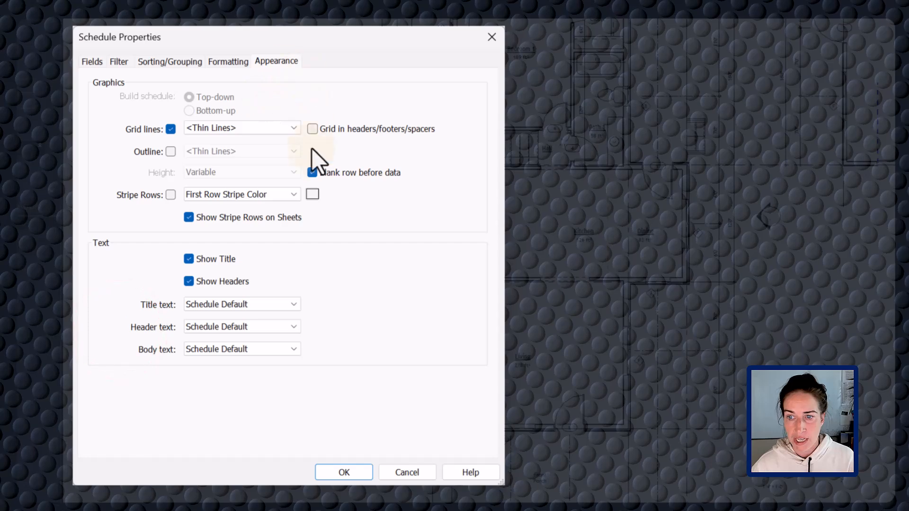
click(314, 173)
click(257, 305)
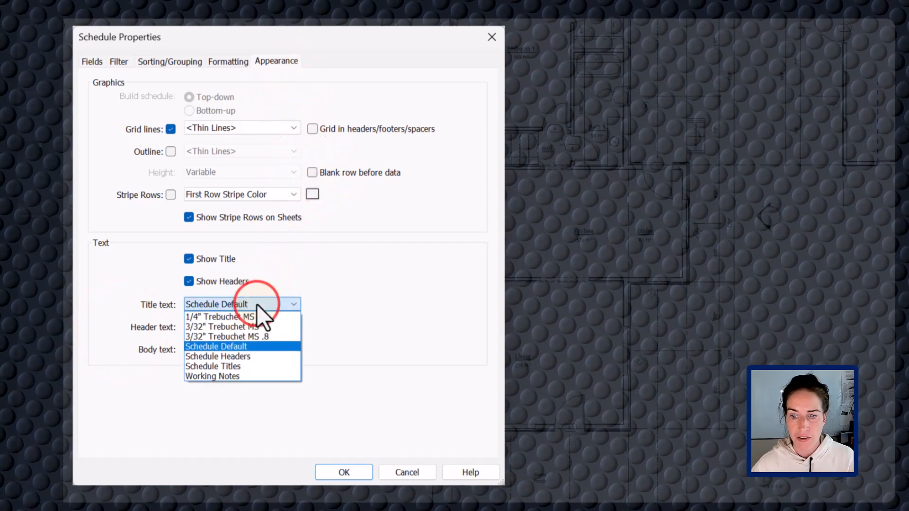
click(213, 366)
click(341, 472)
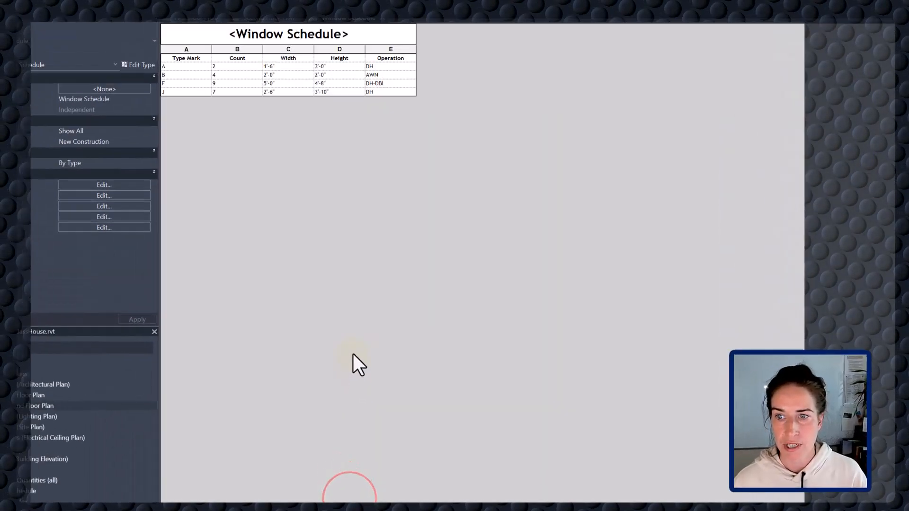
Float the window schedule as a smaller window and place it over the floor plan.
drag(345, 90, 623, 498)
drag(302, 252, 391, 253)
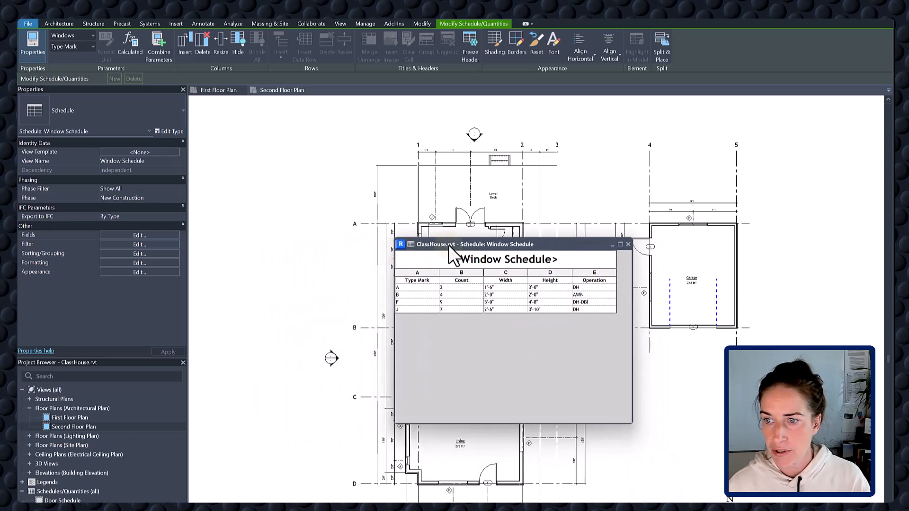
drag(448, 246, 381, 288)
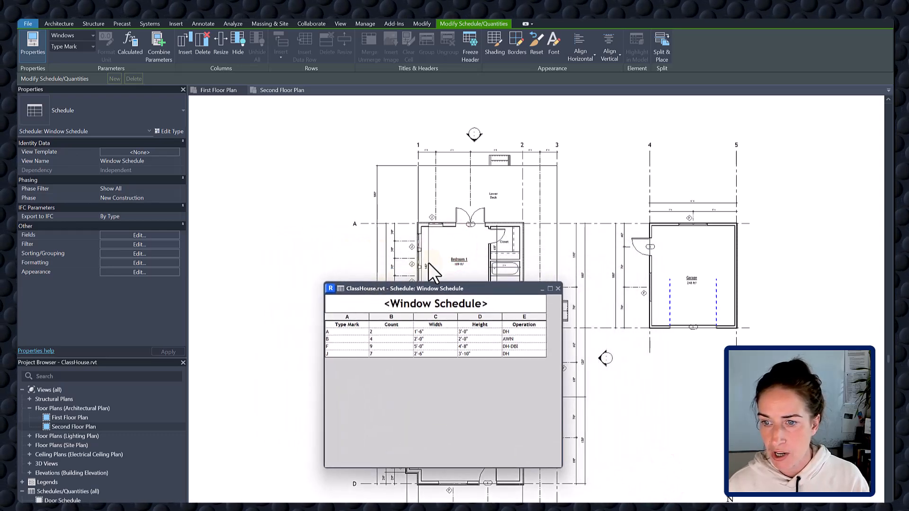